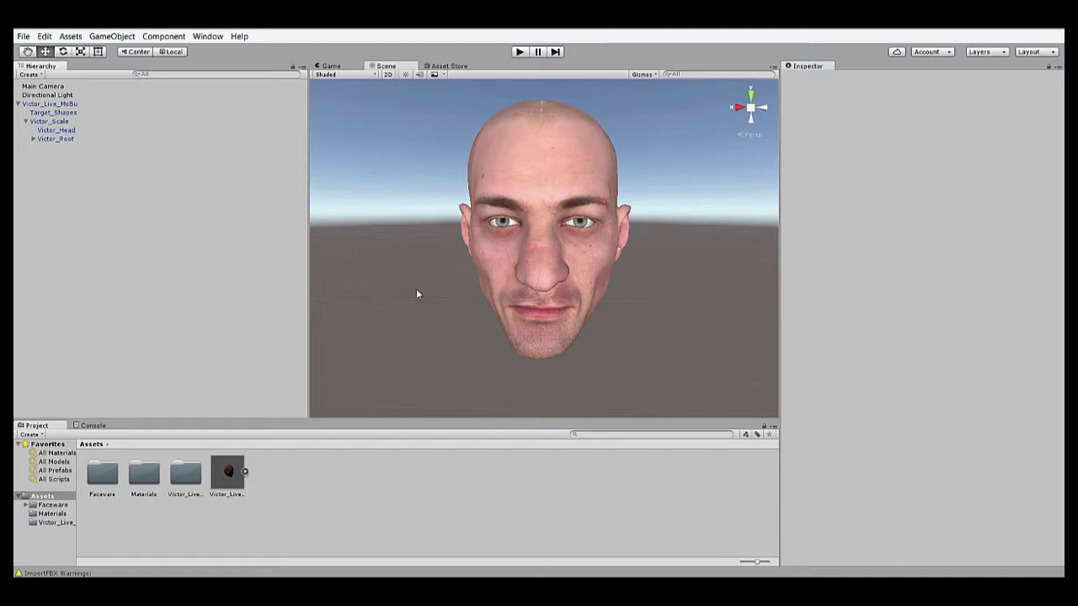
# Open the Faceware Live Client Character Setup window from Window > Faceware, beside the Victor head.
pyautogui.click(445, 68)
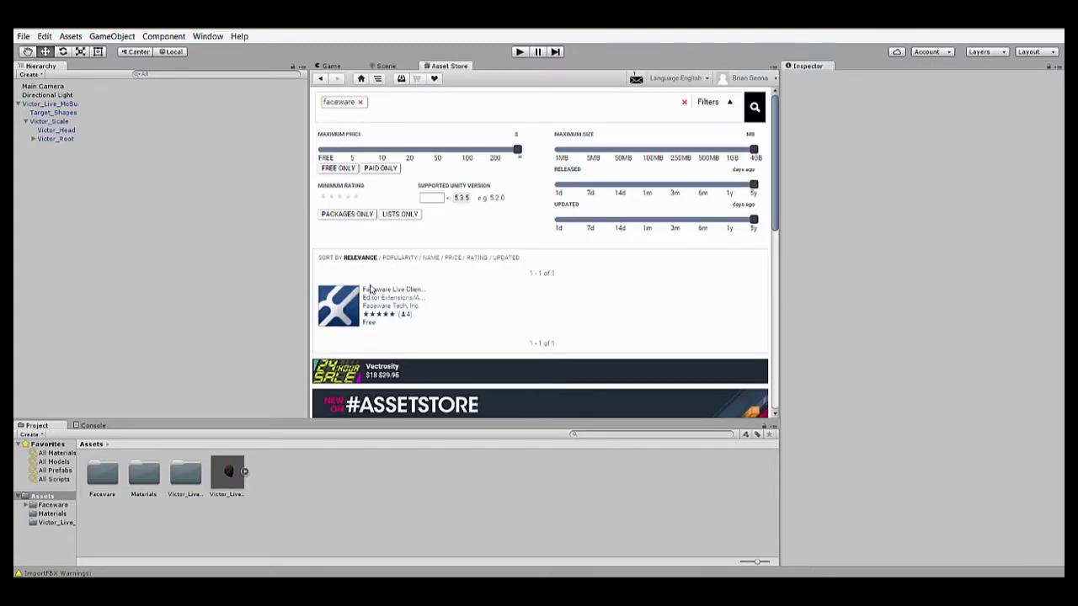
pyautogui.click(389, 69)
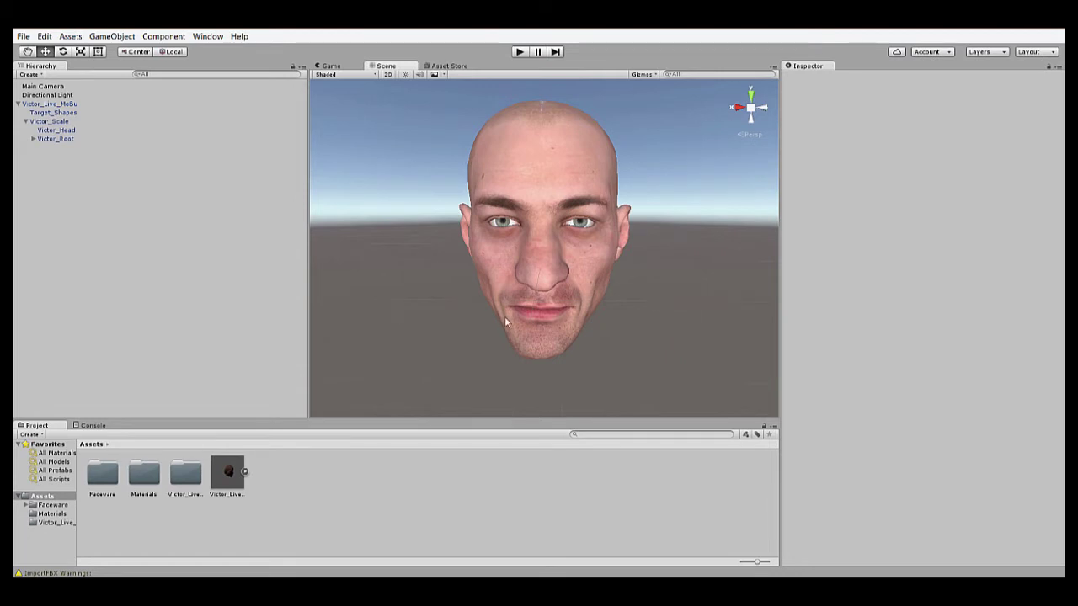
pyautogui.click(213, 40)
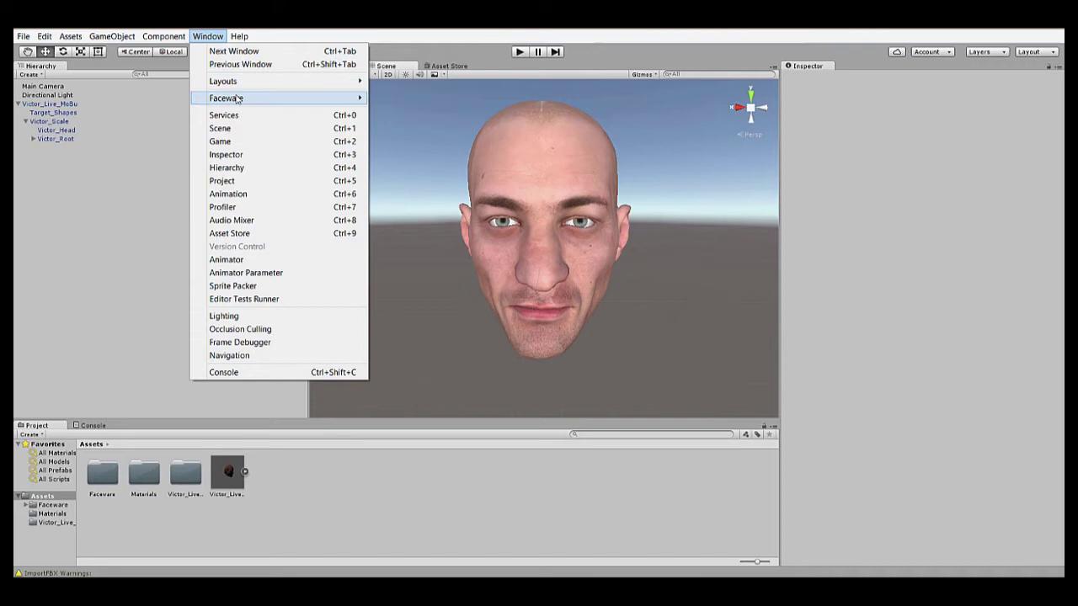
pyautogui.moveTo(238, 98)
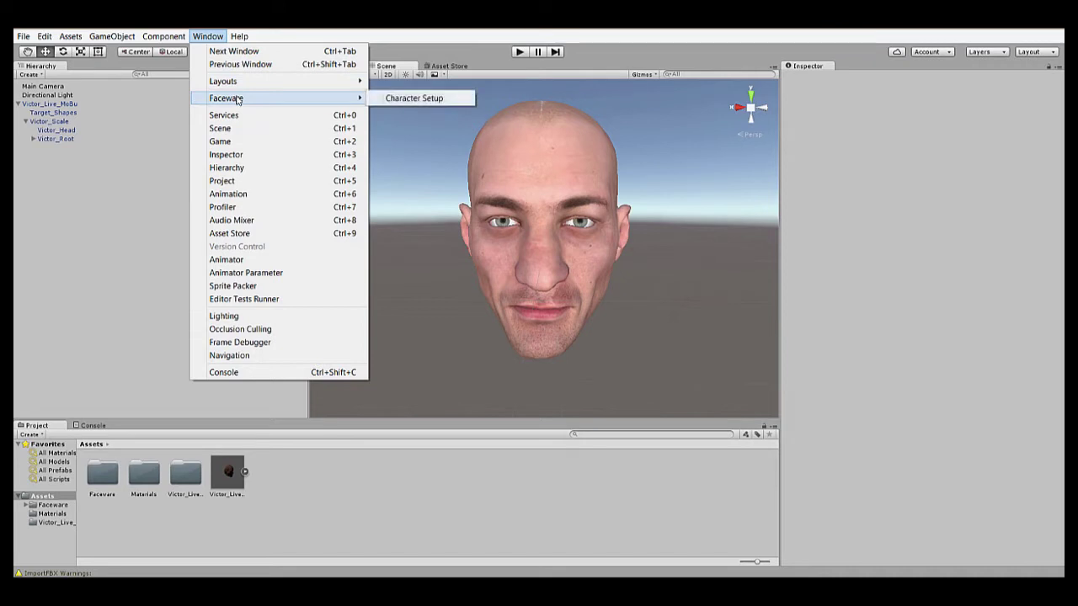
pyautogui.click(404, 99)
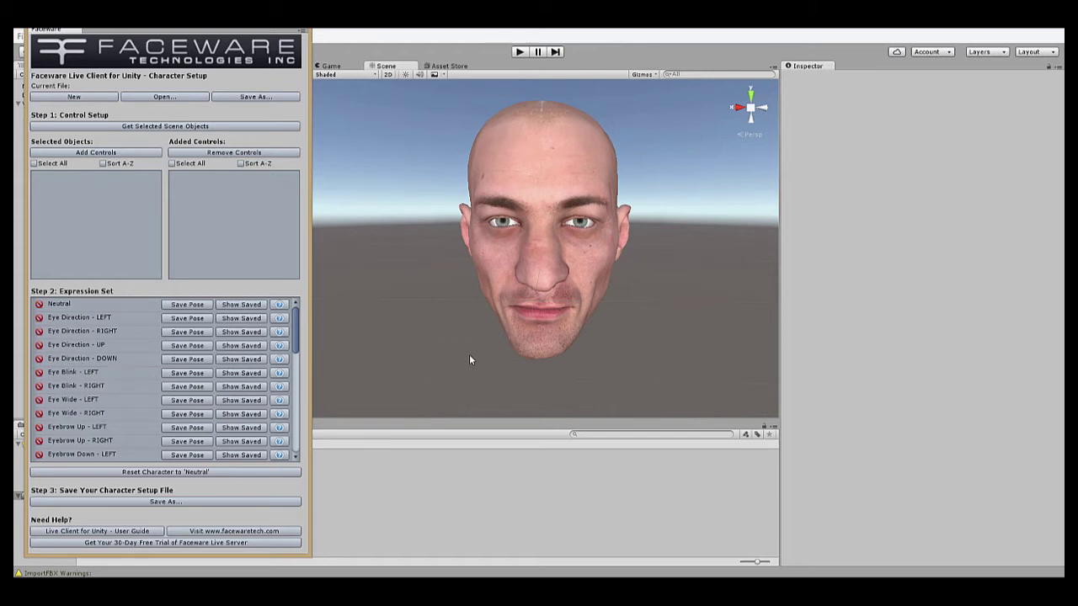
pyautogui.click(470, 359)
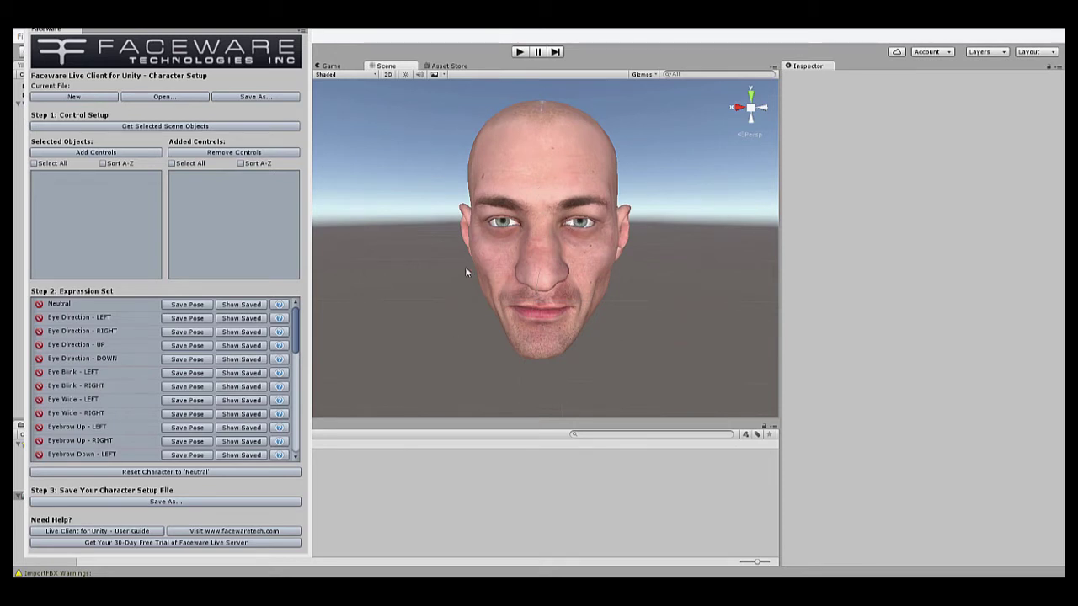
# Select the Victor_Head mesh and look through its BlendShapes in the Inspector.
pyautogui.click(531, 205)
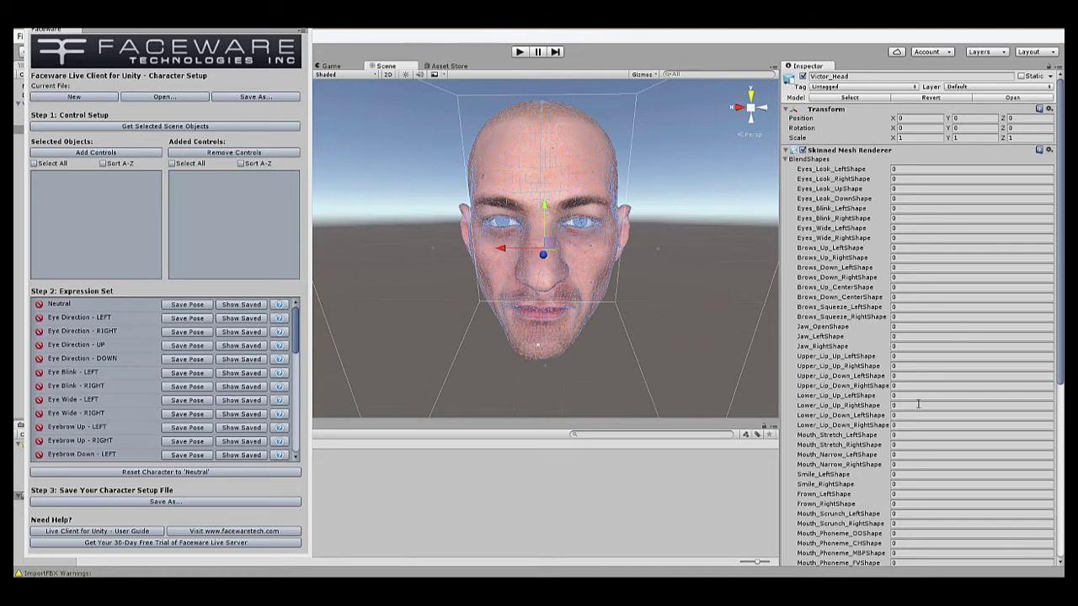
pyautogui.scroll(-5, 909, 343)
pyautogui.scroll(5, 908, 343)
# Get Victor_Head's scene controls and tick all of them except Victor_Head:pos.
pyautogui.click(99, 127)
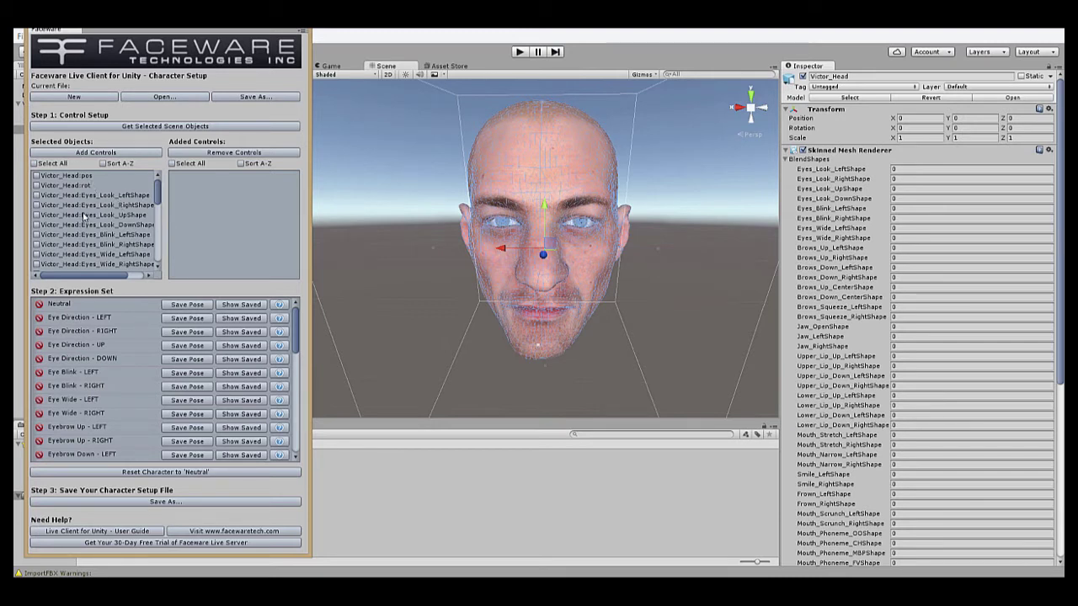
pyautogui.moveTo(157, 195)
pyautogui.mouseDown()
pyautogui.moveTo(157, 257)
pyautogui.moveTo(160, 187)
pyautogui.mouseUp()
pyautogui.click(34, 163)
pyautogui.click(36, 176)
pyautogui.click(36, 185)
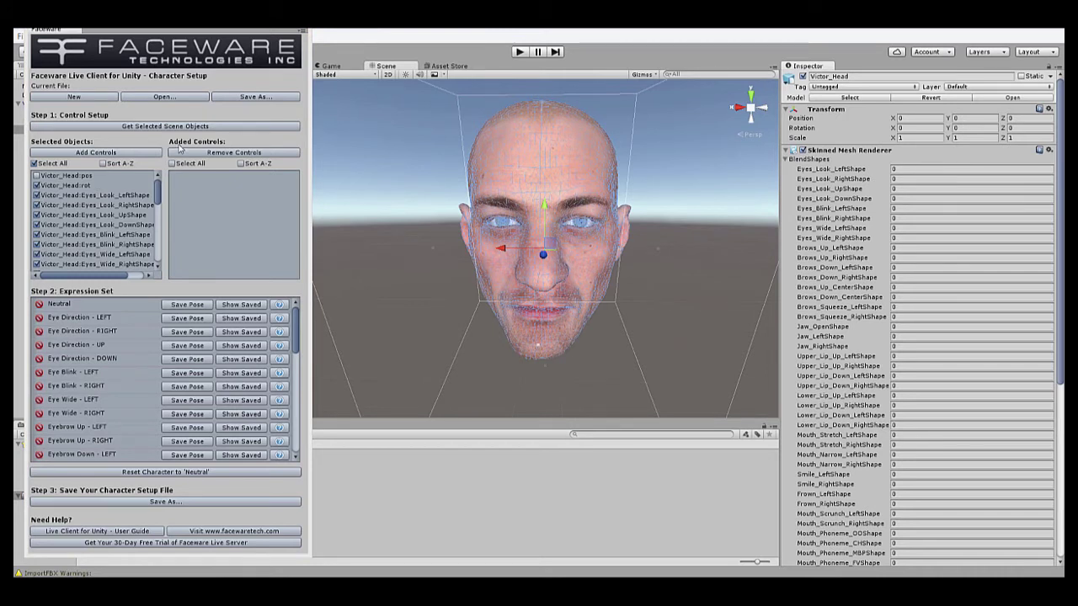
# Add the ticked rotation and blend-shape controls, then review the Added Controls and Expression Set lists.
pyautogui.click(115, 154)
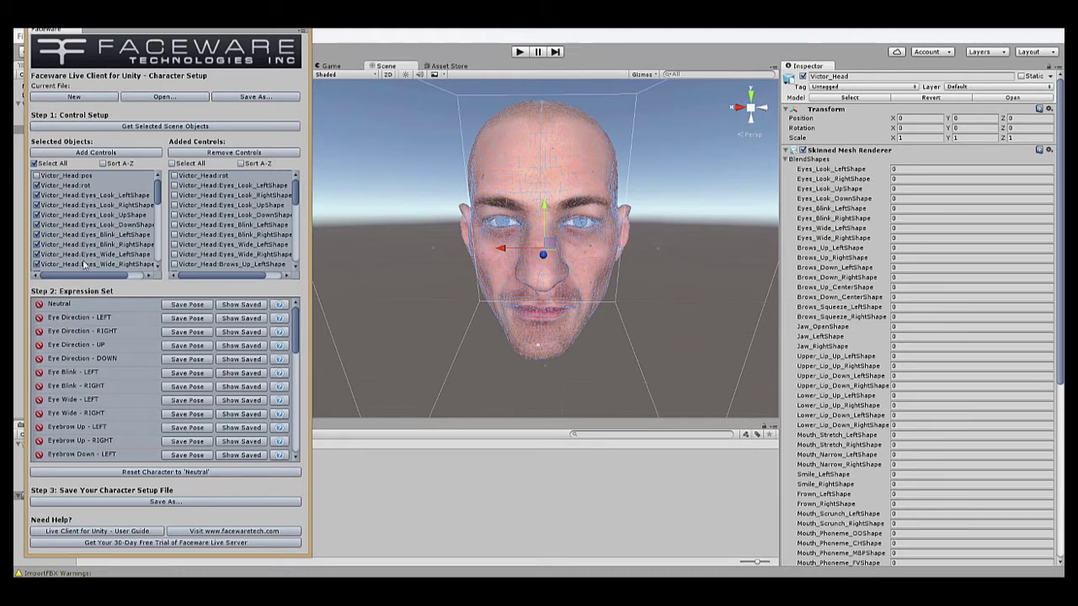
pyautogui.moveTo(296, 190)
pyautogui.mouseDown()
pyautogui.moveTo(298, 264)
pyautogui.moveTo(298, 184)
pyautogui.mouseUp()
pyautogui.moveTo(296, 336)
pyautogui.mouseDown()
pyautogui.moveTo(303, 421)
pyautogui.moveTo(307, 329)
pyautogui.mouseUp()
pyautogui.moveTo(297, 336)
pyautogui.mouseDown()
pyautogui.moveTo(297, 405)
pyautogui.moveTo(297, 333)
pyautogui.mouseUp()
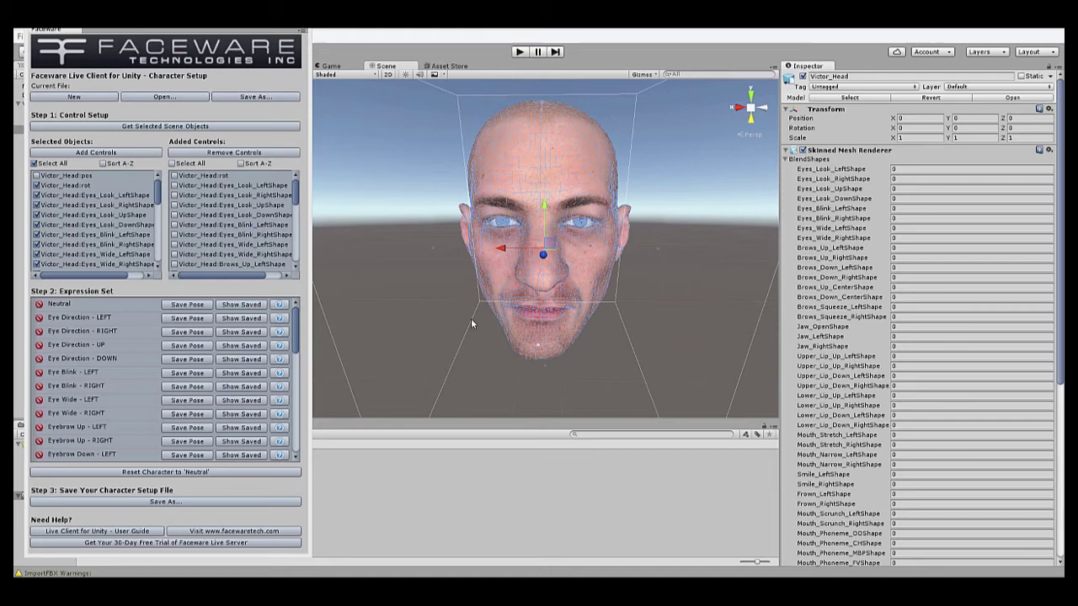
# Reselect Victor_Head and save its resting face as the Neutral pose.
pyautogui.click(430, 316)
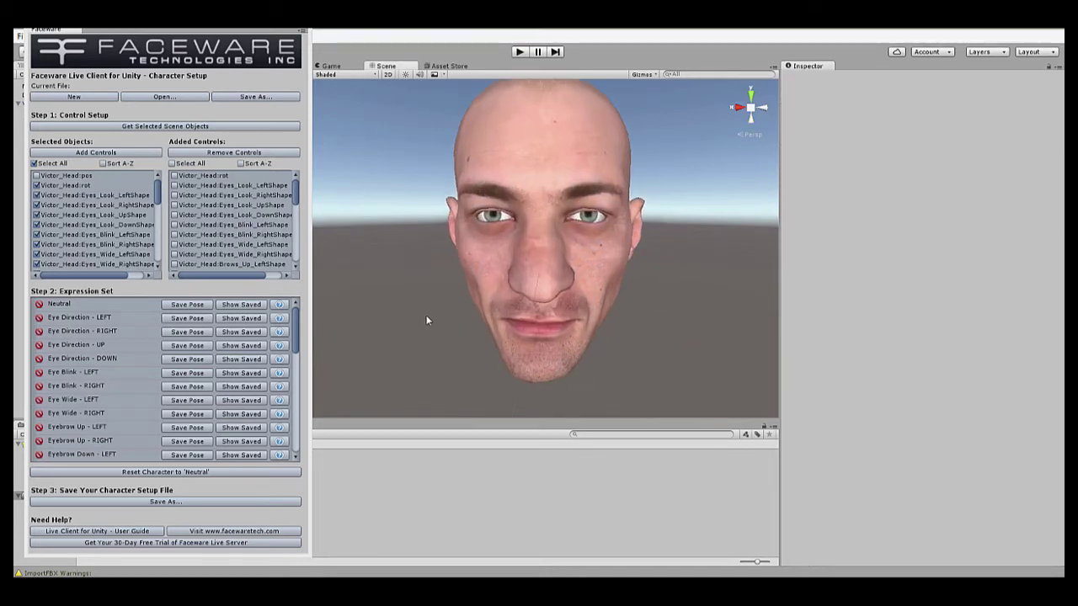
pyautogui.scroll(2, 416, 311)
pyautogui.click(516, 211)
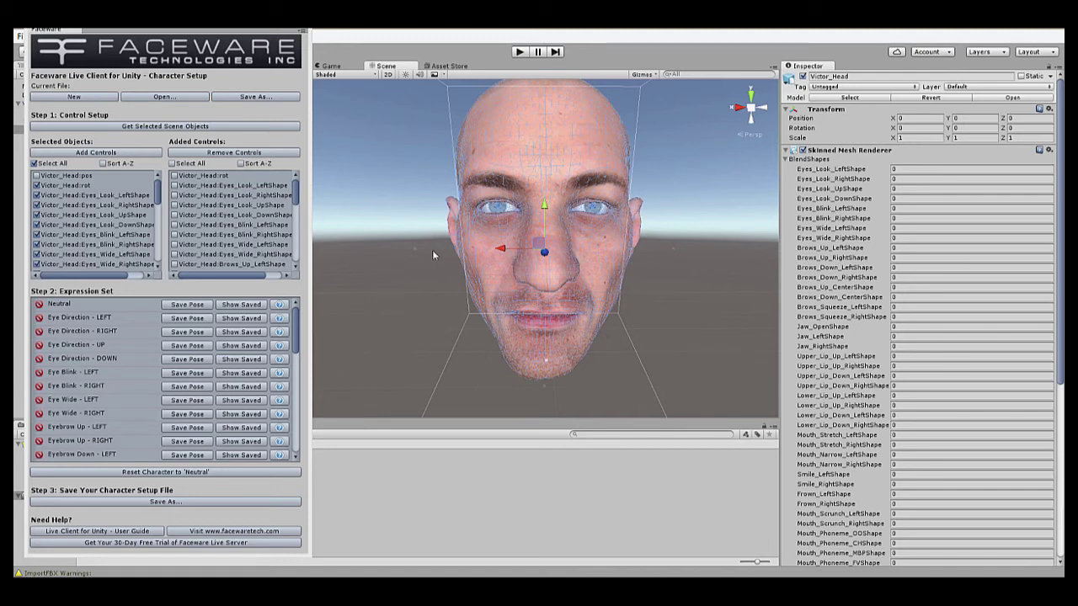
pyautogui.click(176, 306)
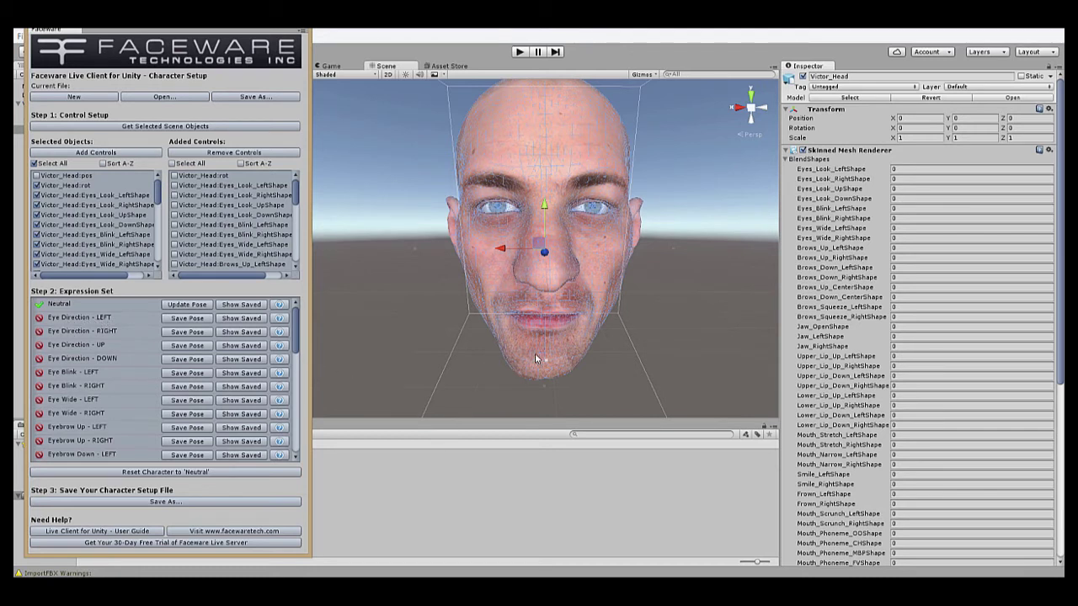
# Set Eyes_Look_LeftShape to 100 and save it as the Eye Direction - LEFT pose.
pyautogui.click(894, 169)
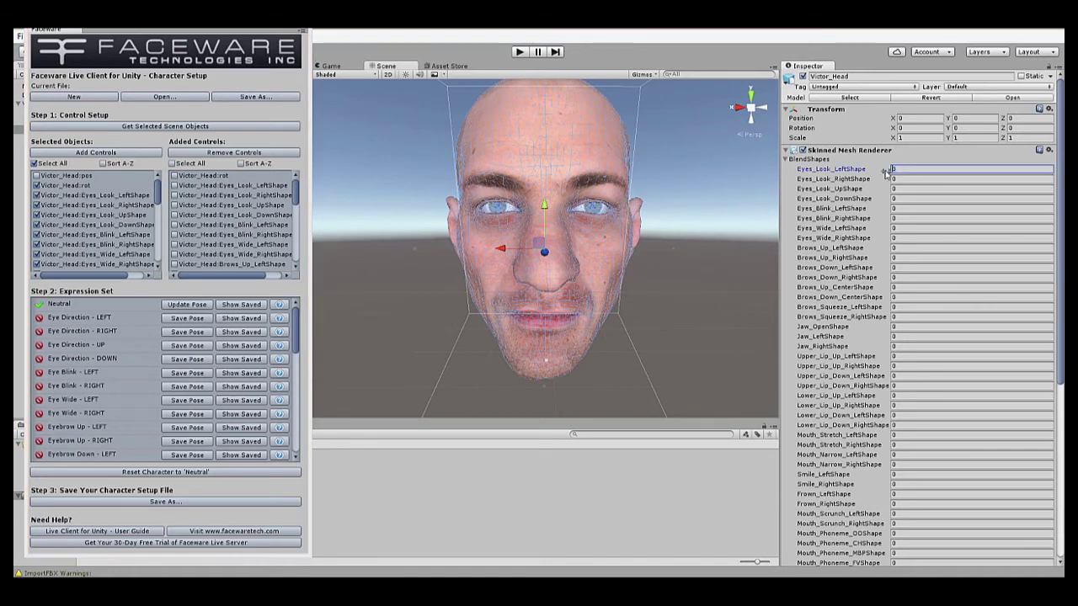
pyautogui.press('BackSpace')
pyautogui.write('100')
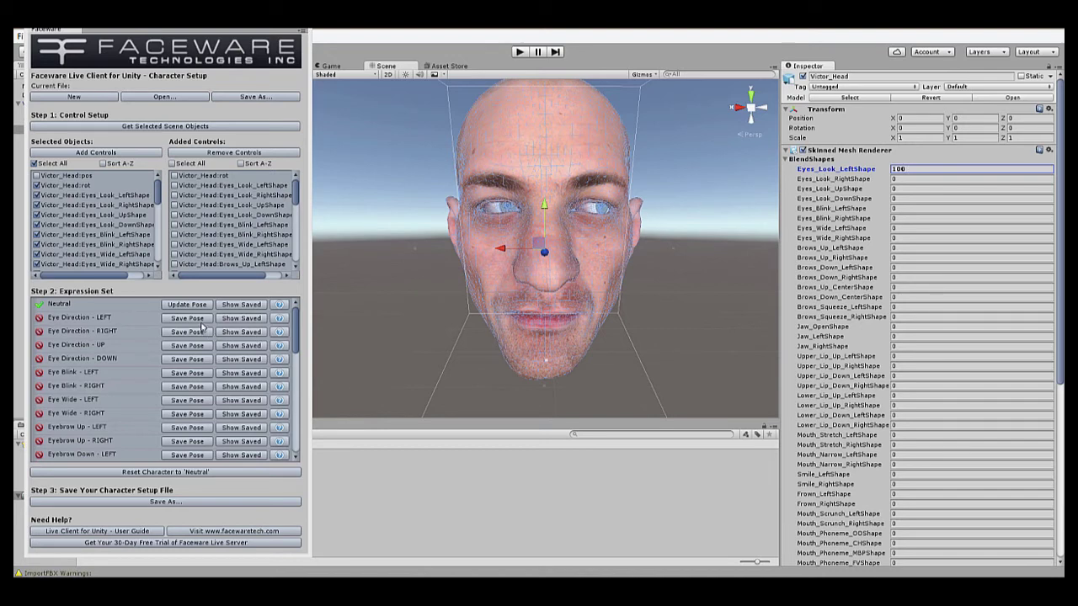
pyautogui.click(190, 318)
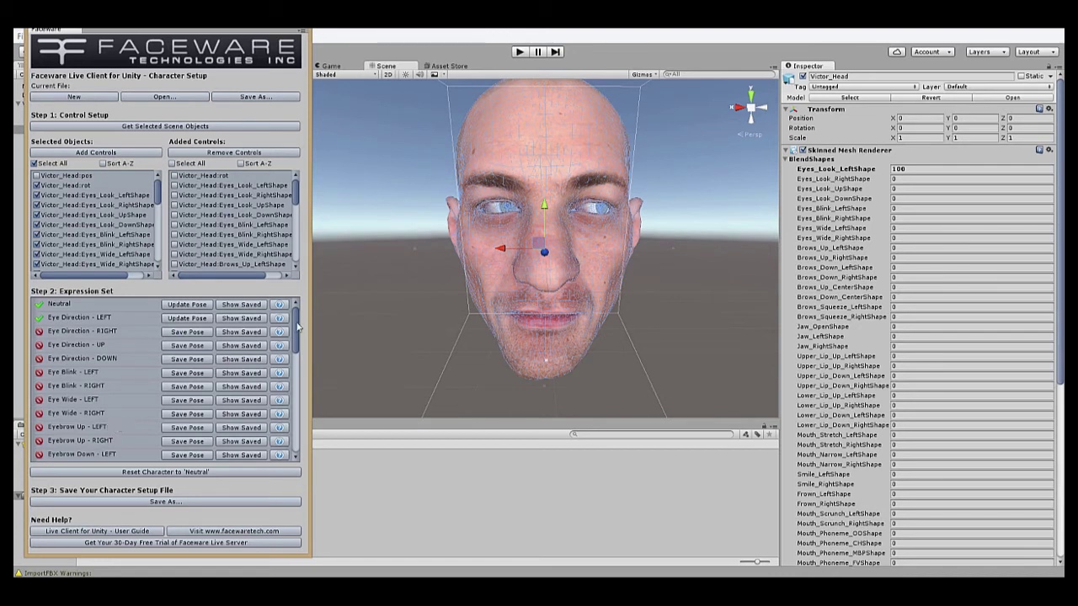
# Restore the head to its saved Neutral pose.
pyautogui.moveTo(298, 328); pyautogui.dragTo(296, 370)
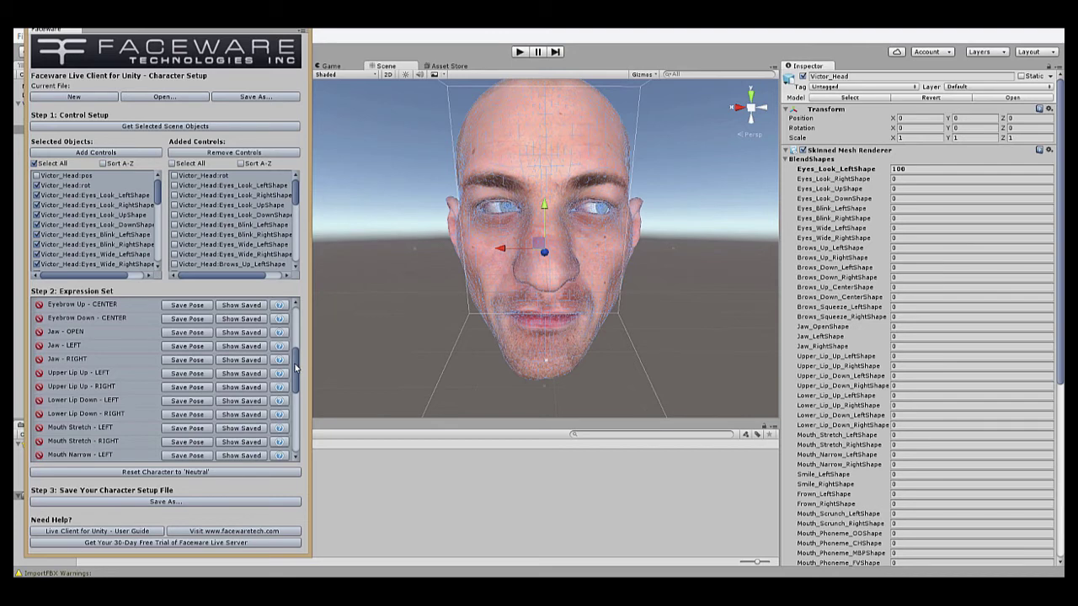
pyautogui.moveTo(295, 368); pyautogui.dragTo(298, 324)
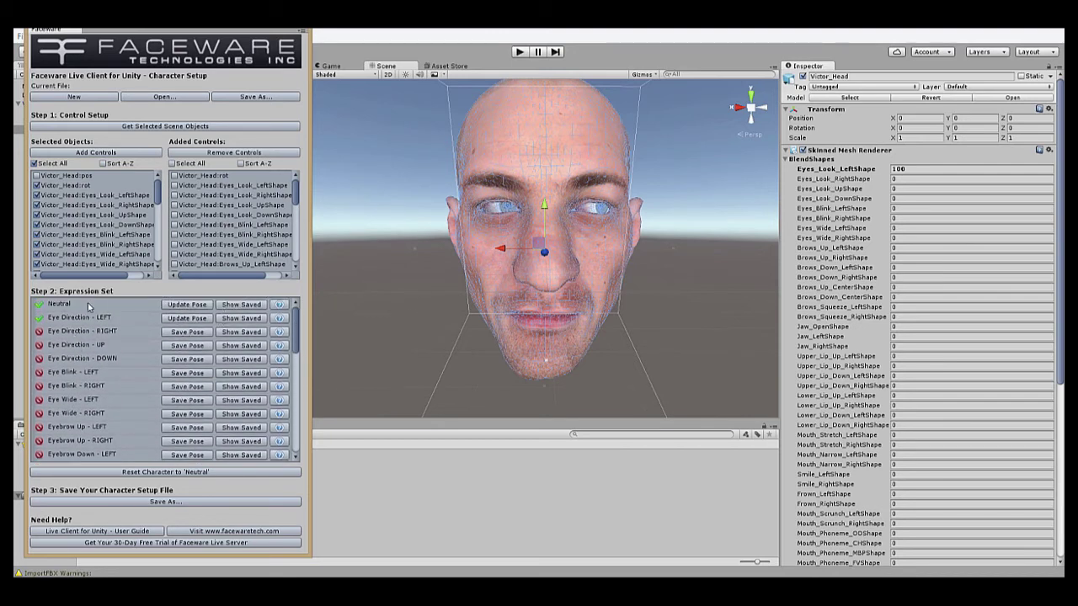
pyautogui.click(231, 304)
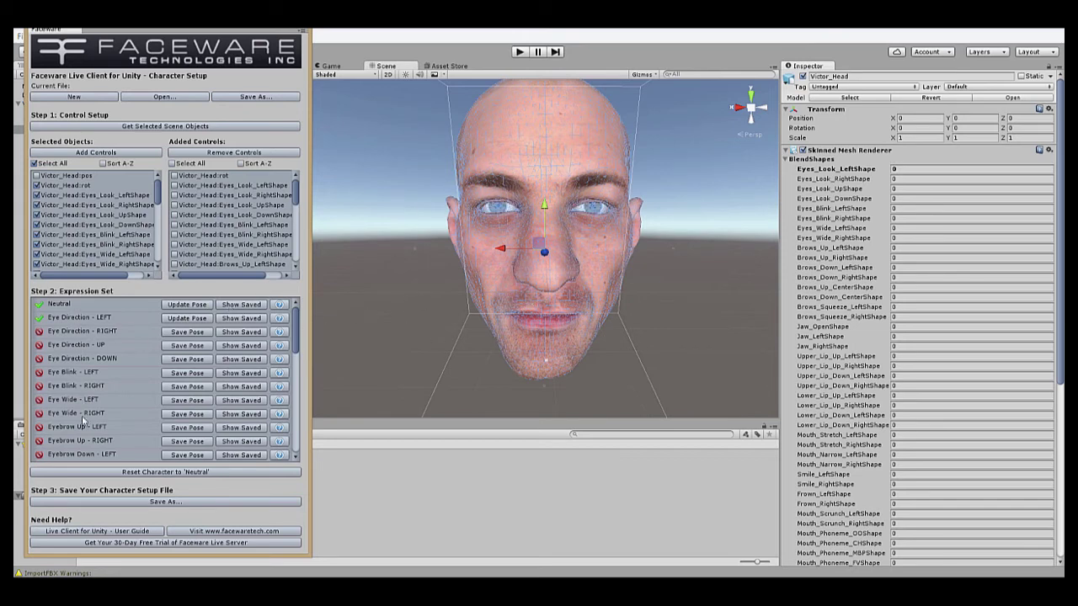
pyautogui.scroll(-4, 295, 336)
pyautogui.scroll(-1, 296, 345)
pyautogui.scroll(-4, 295, 364)
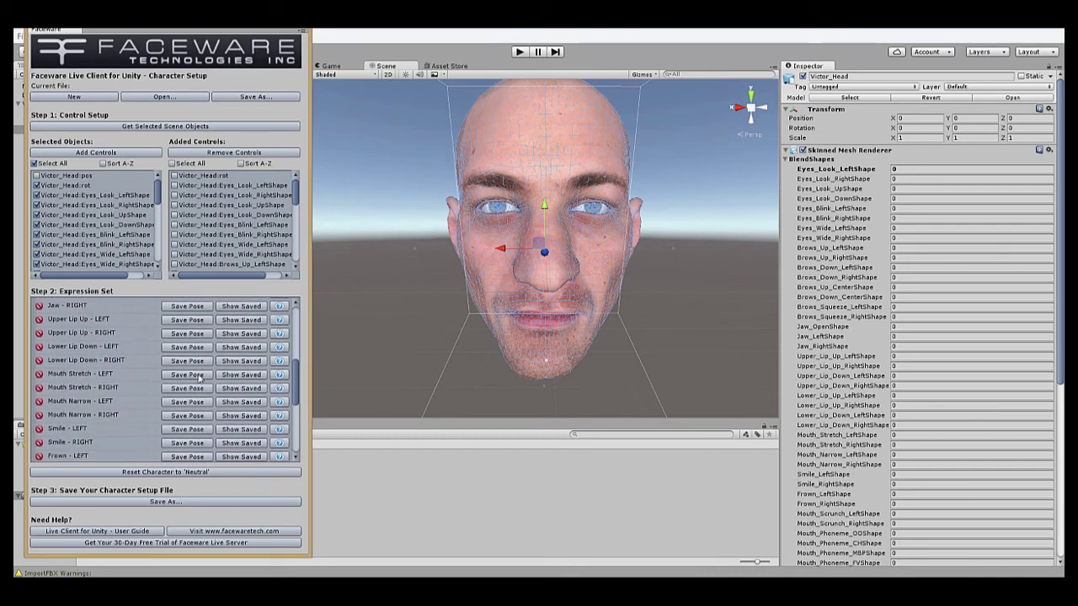
pyautogui.scroll(-4, 152, 395)
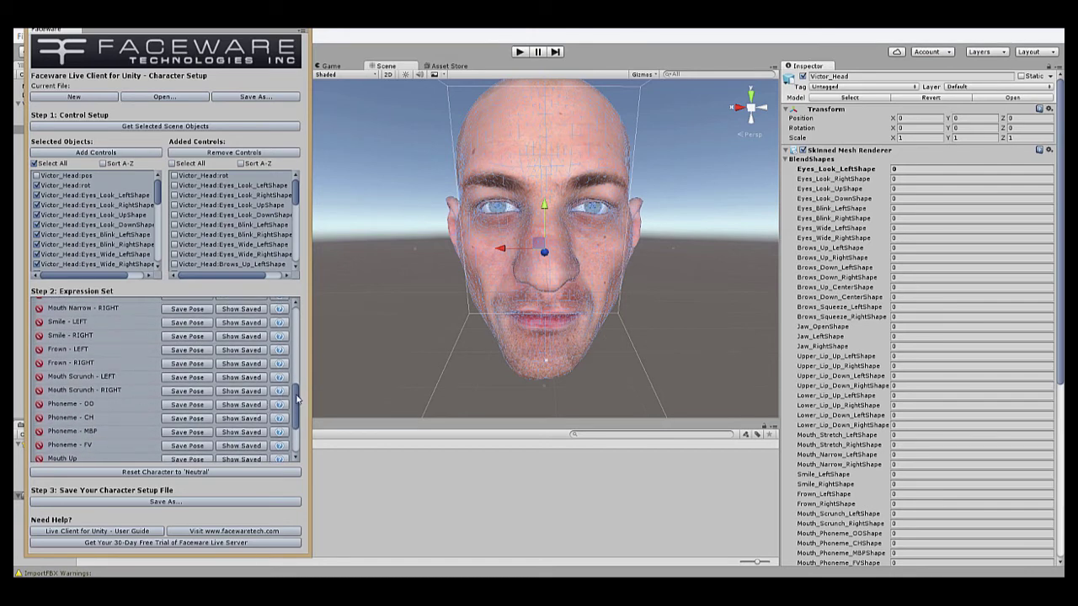
pyautogui.moveTo(298, 394); pyautogui.dragTo(301, 311)
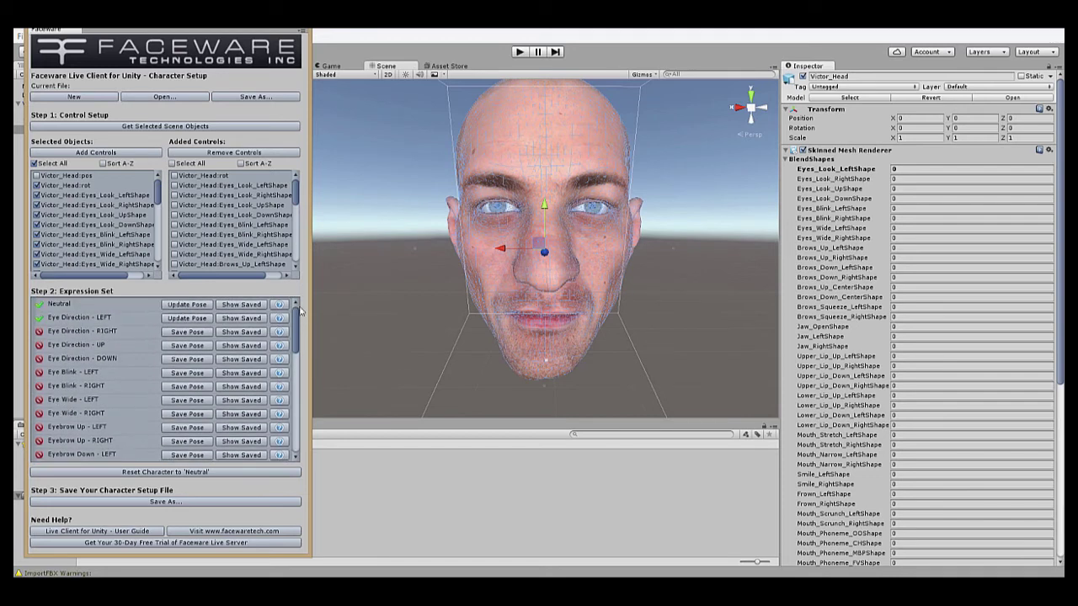
# From Neutral, set Eyes_Look_RightShape to 100 and save the Eye Direction - RIGHT pose.
pyautogui.click(237, 304)
pyautogui.click(909, 179)
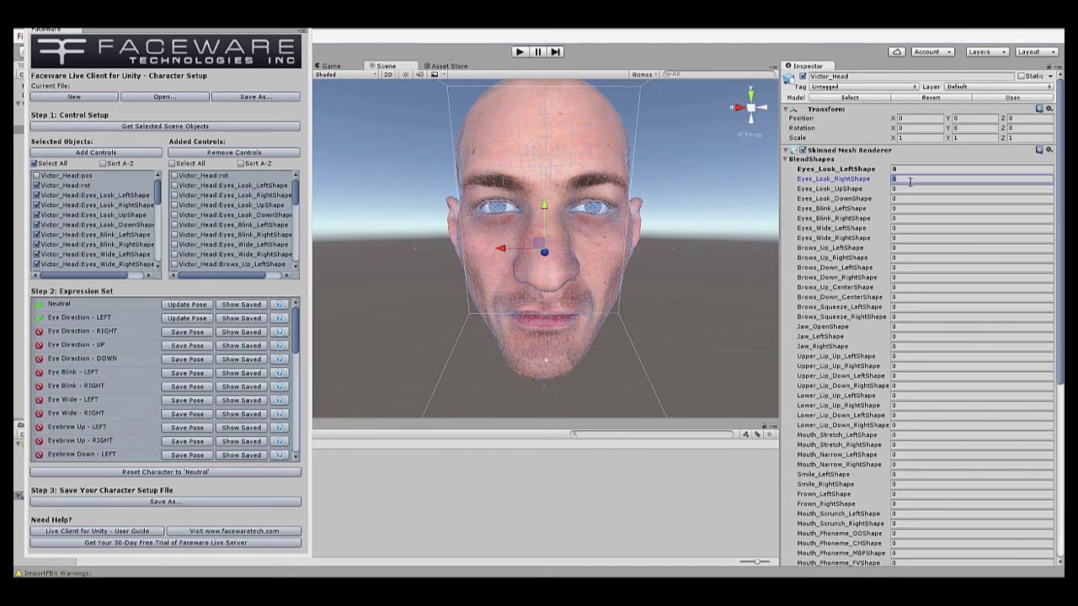
pyautogui.write('100')
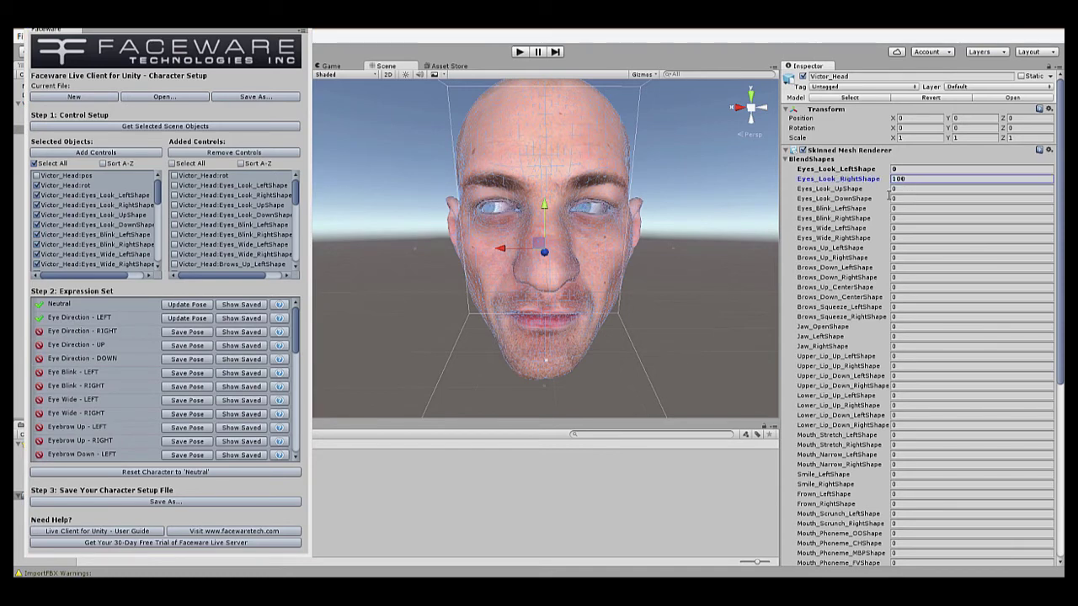
pyautogui.click(189, 331)
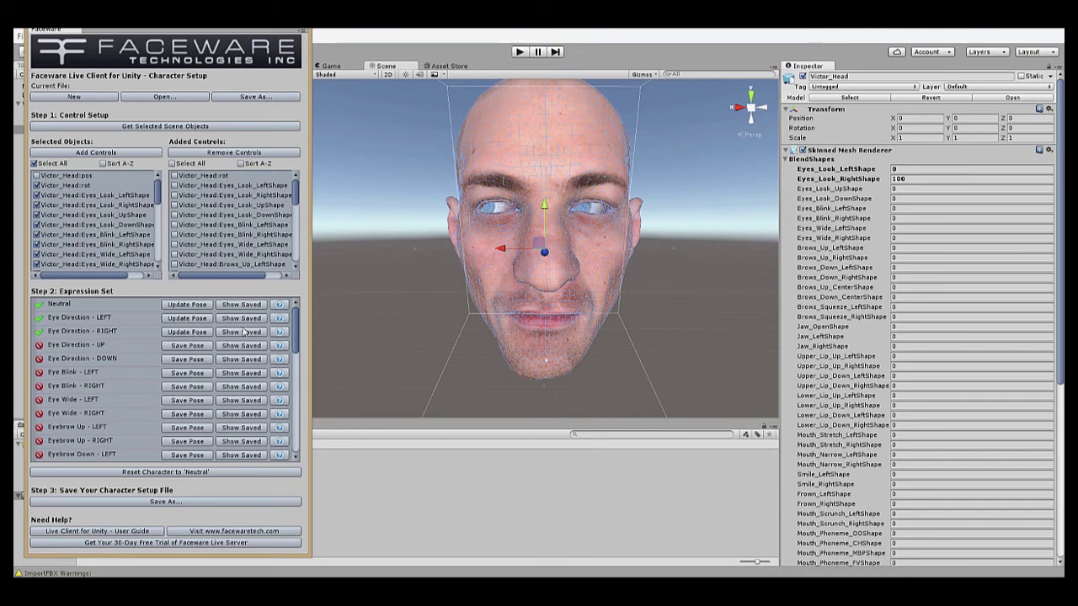
# From Neutral, set Eyes_Look_UpShape to 100 and save the Eye Direction - UP pose.
pyautogui.click(229, 305)
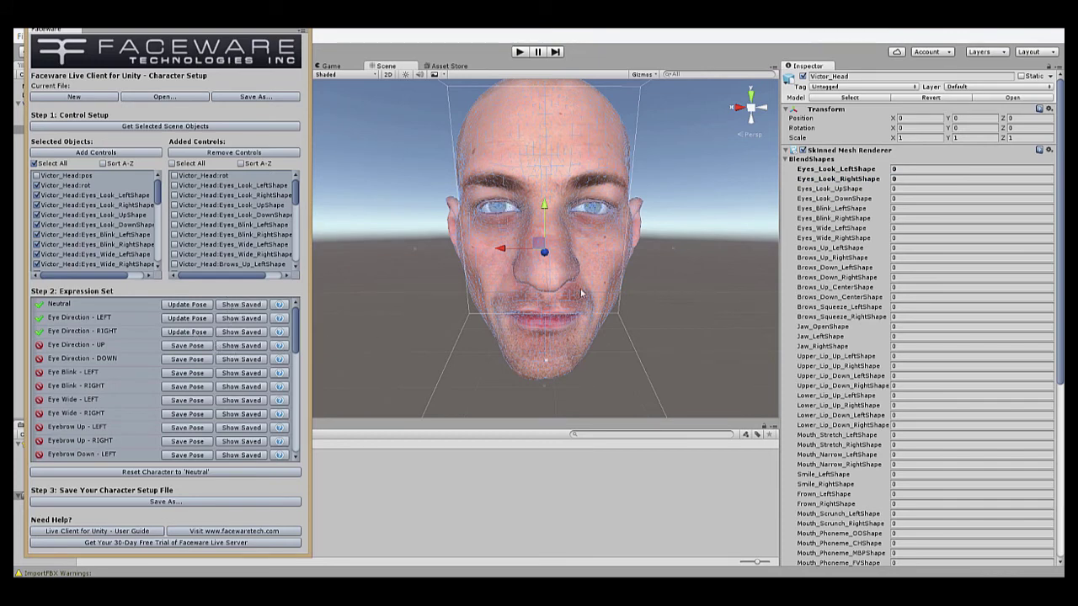
pyautogui.click(903, 189)
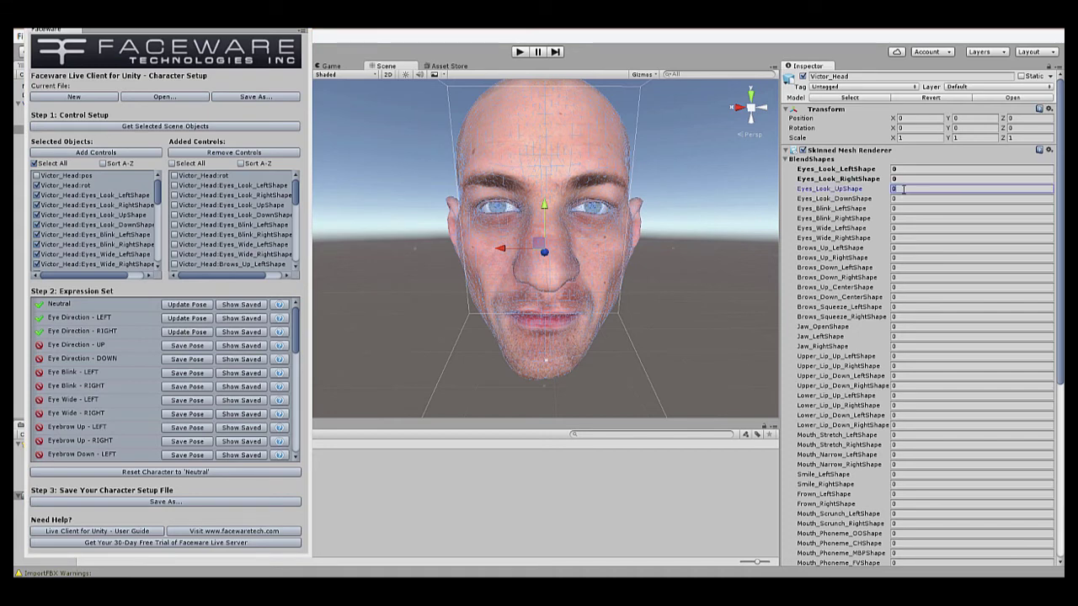
pyautogui.write('100')
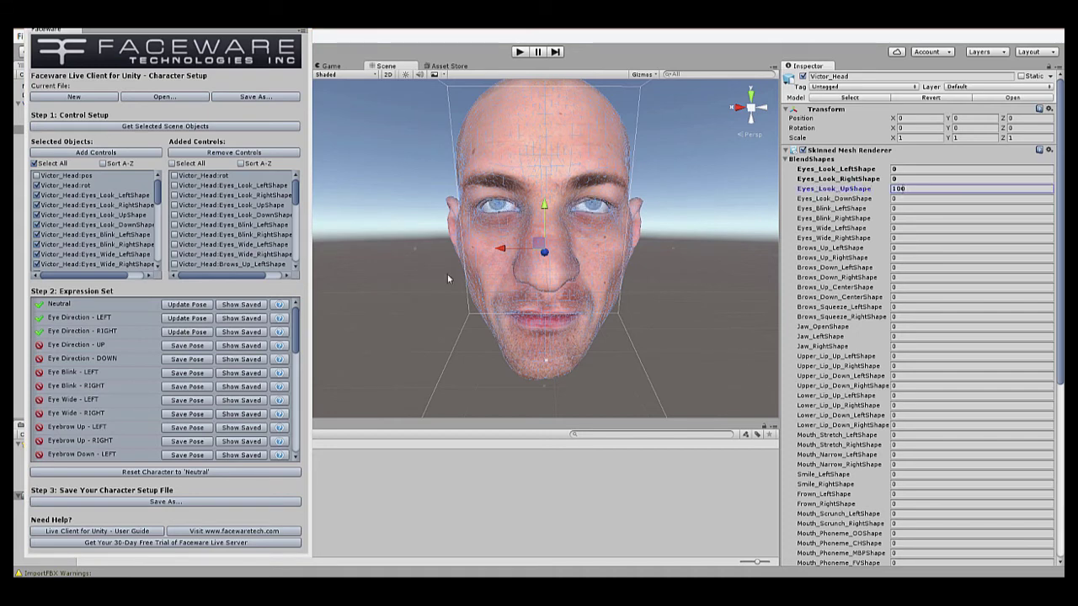
pyautogui.click(201, 345)
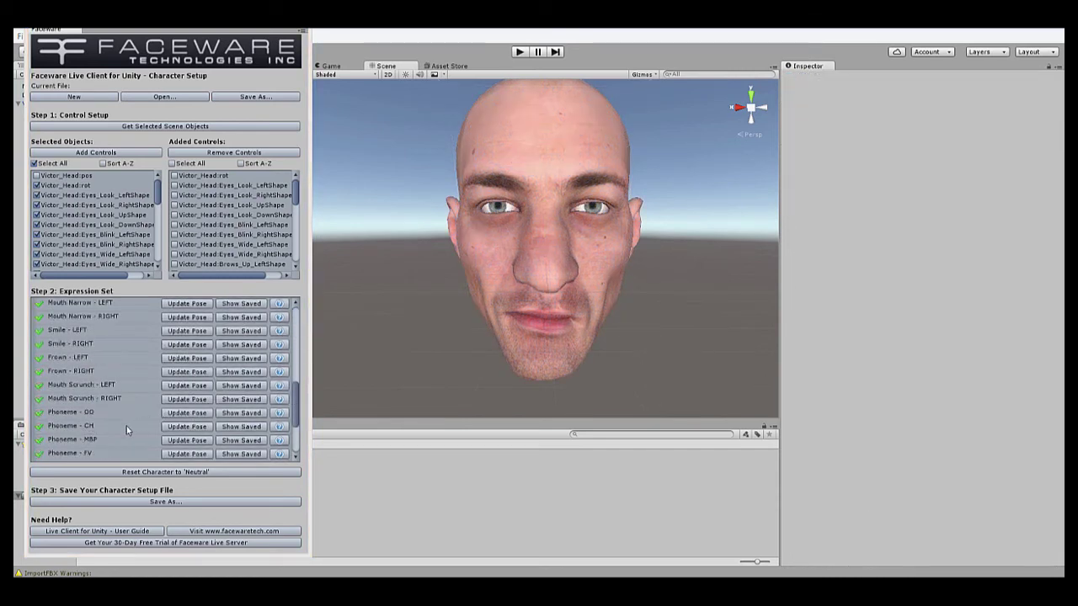
# Preview saved poses: Mouth Scrunch - RIGHT, Smile - LEFT, Mouth Narrow, Phoneme - CH, Jaw - OPEN, Eyebrow Up - RIGHT.
pyautogui.click(248, 400)
pyautogui.click(246, 332)
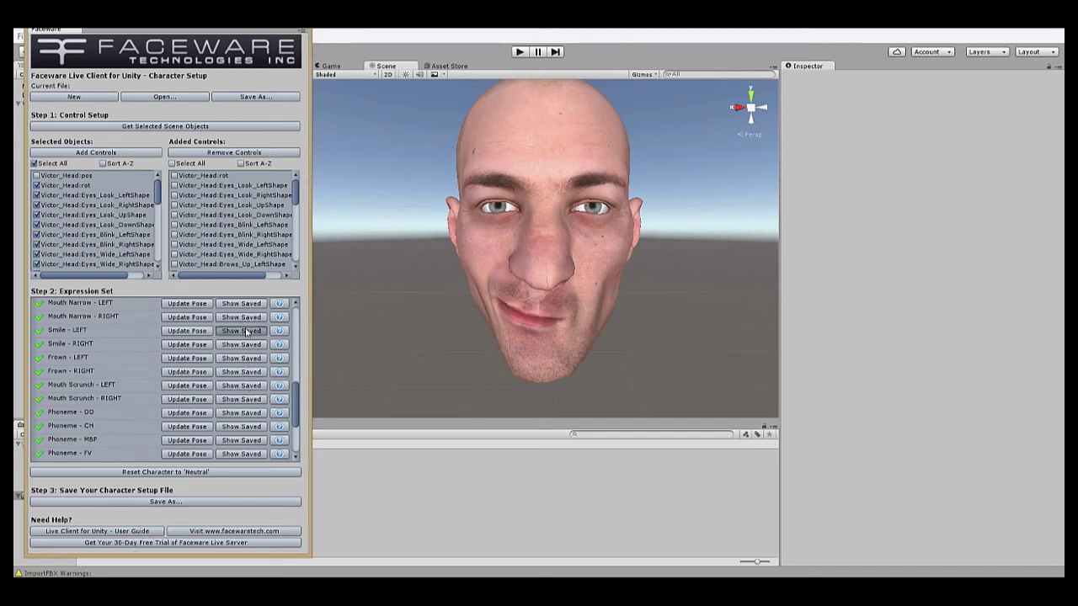
pyautogui.click(247, 305)
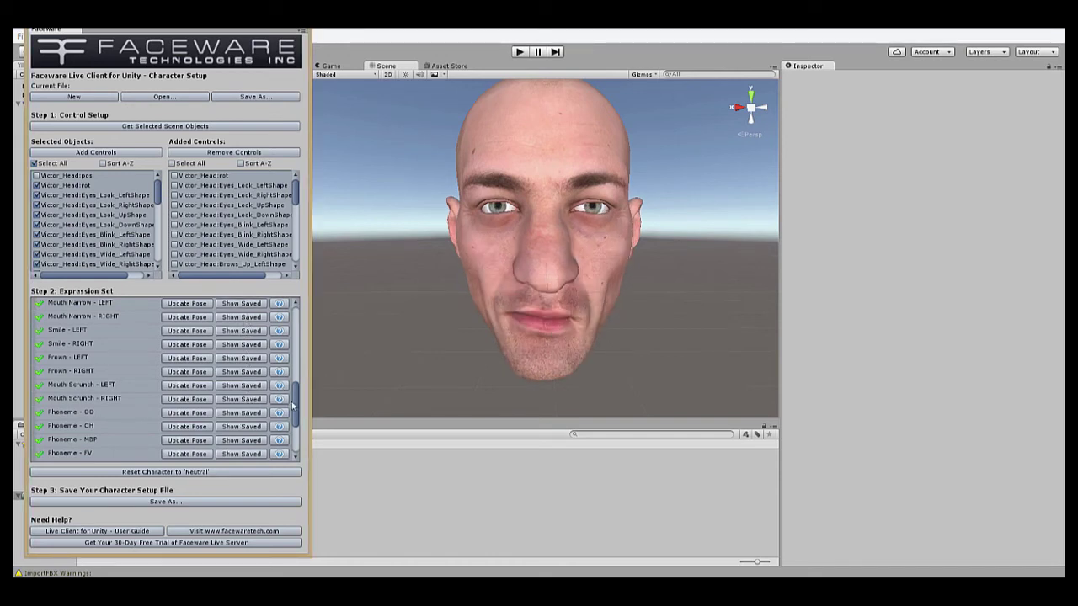
pyautogui.click(239, 426)
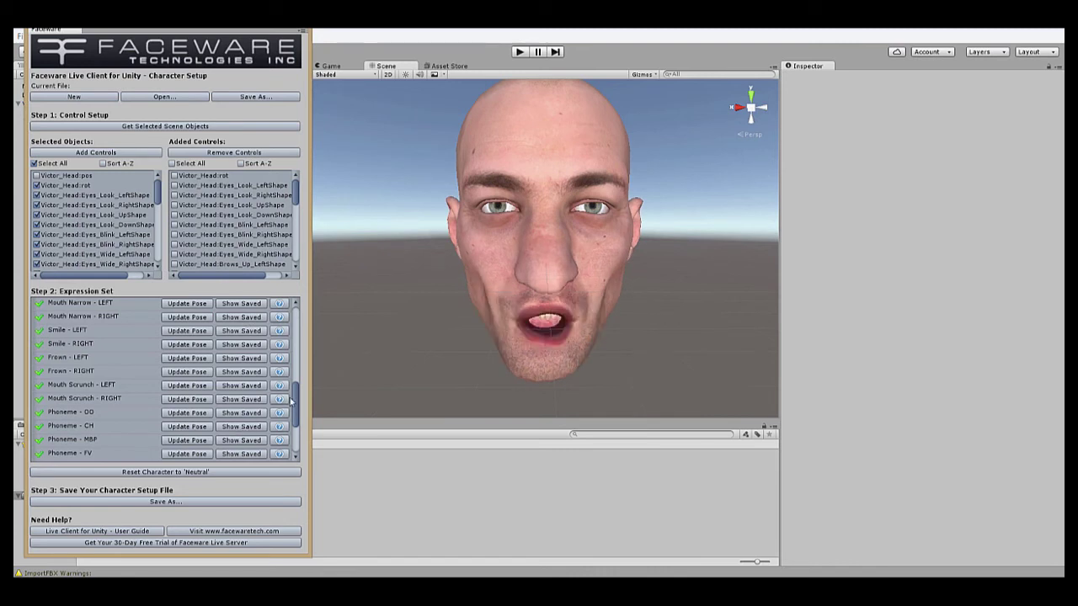
pyautogui.scroll(5, 292, 403)
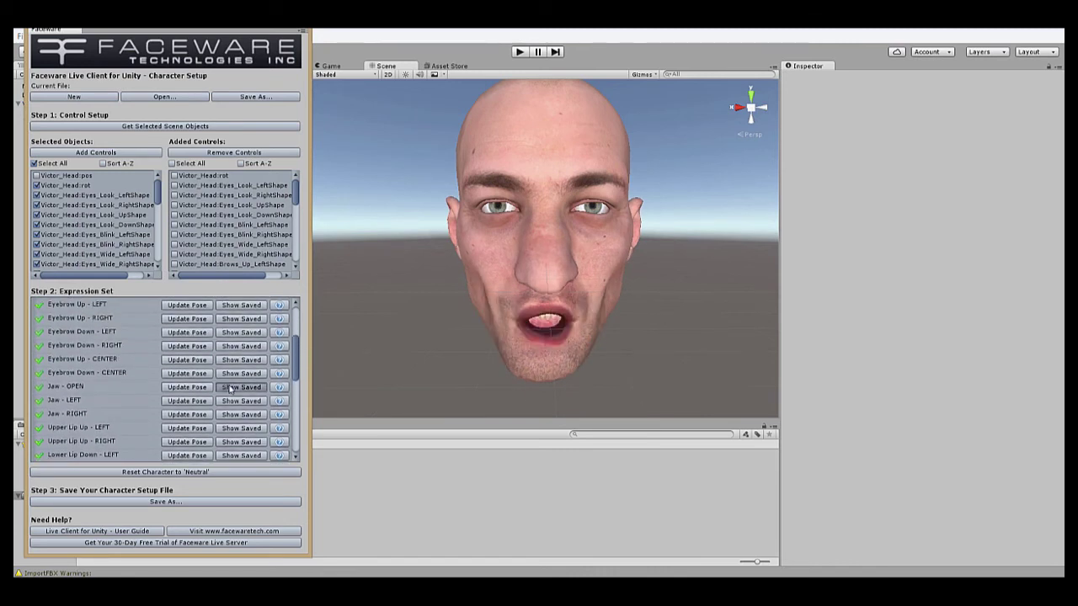
pyautogui.click(231, 388)
pyautogui.click(246, 320)
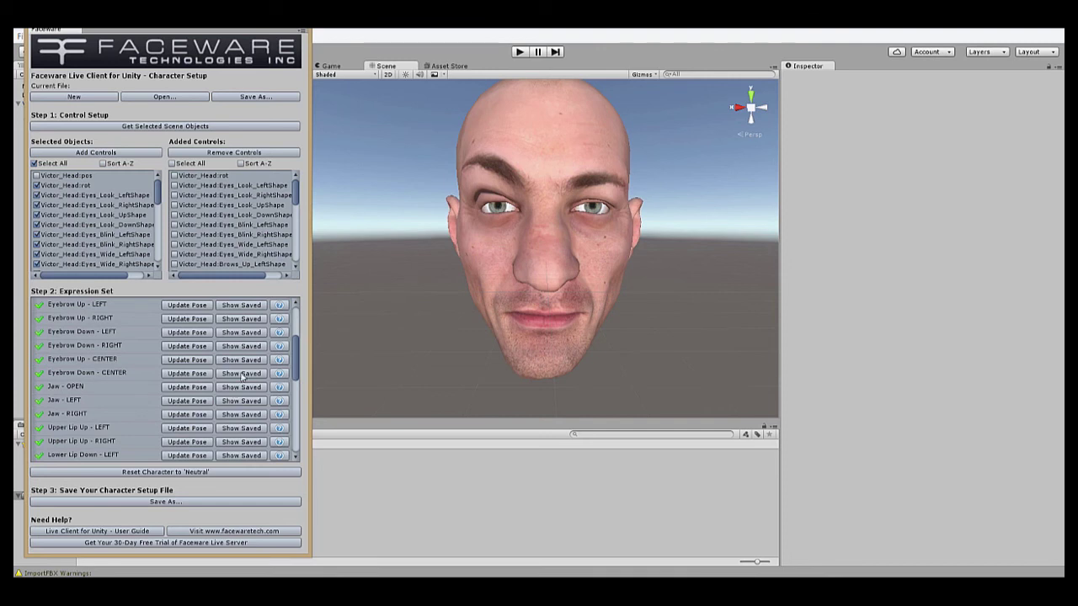
pyautogui.moveTo(296, 362)
pyautogui.mouseDown()
pyautogui.moveTo(293, 403)
pyautogui.moveTo(295, 379)
pyautogui.mouseUp()
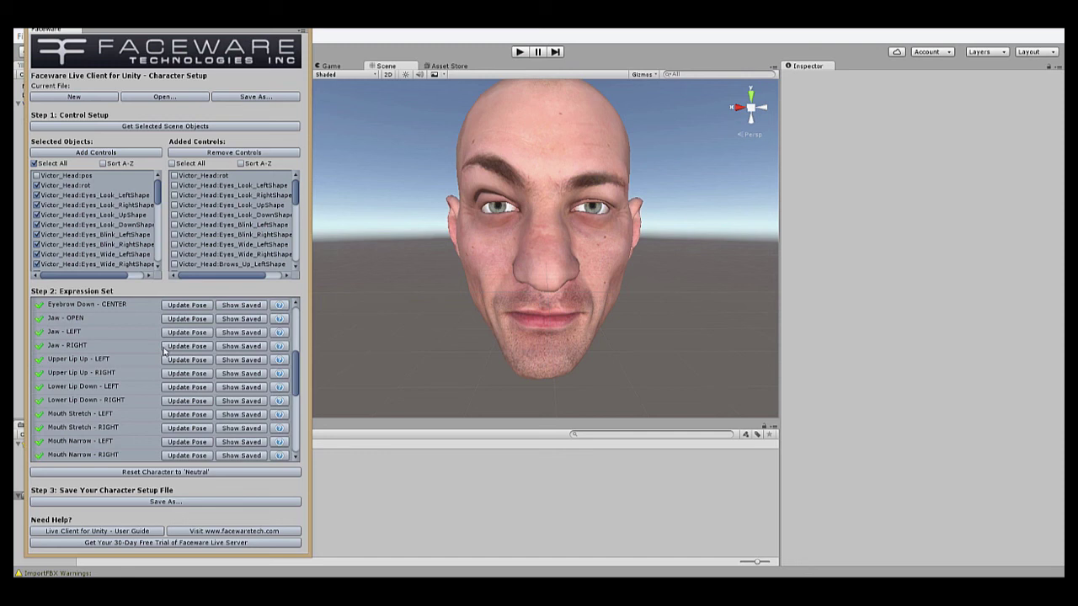
# Preview Lower Lip Down - LEFT and decline overwriting its saved pose.
pyautogui.click(237, 388)
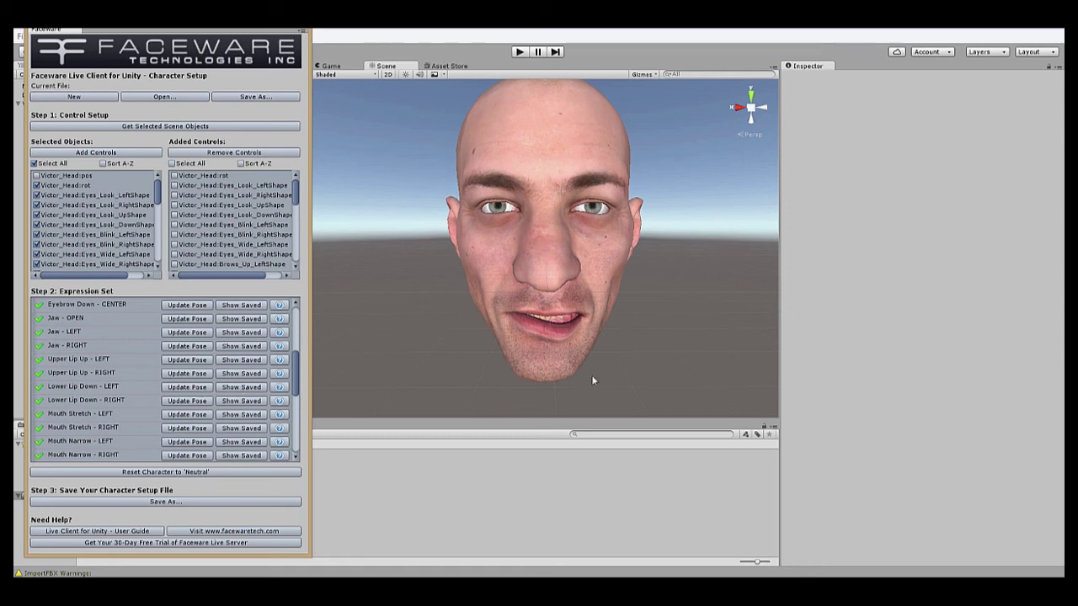
pyautogui.click(187, 386)
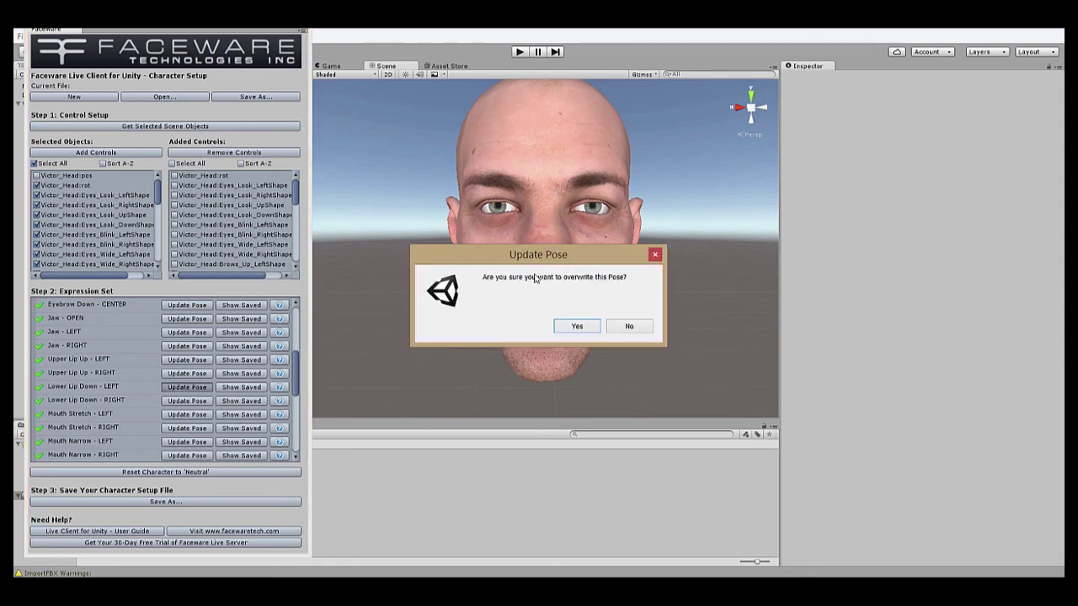
pyautogui.click(631, 330)
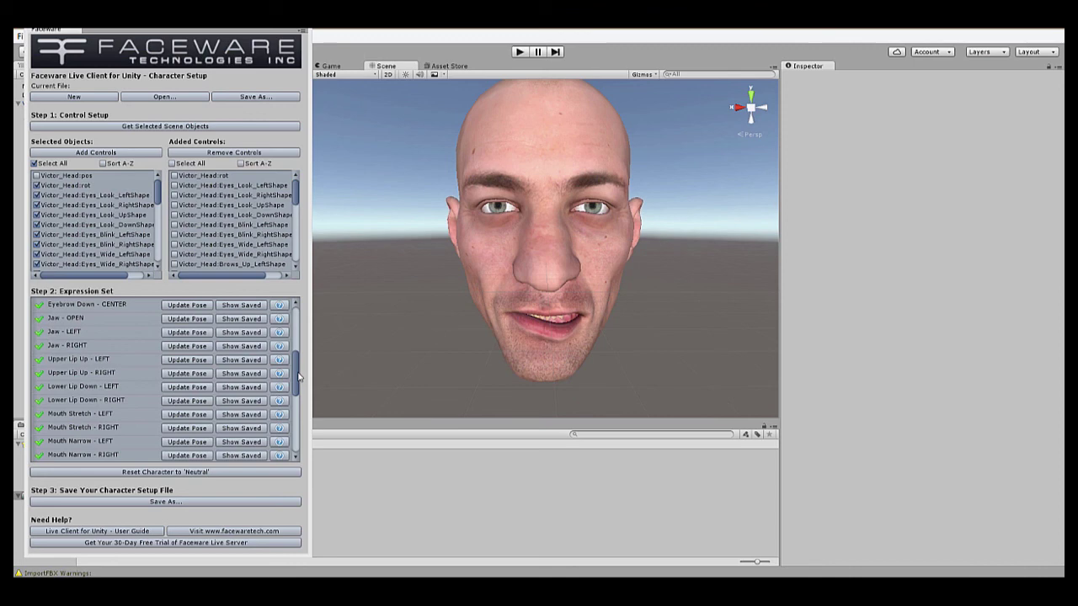
# Save the character setup as demo_victor.json in the DEMO_Victor folder.
pyautogui.click(252, 99)
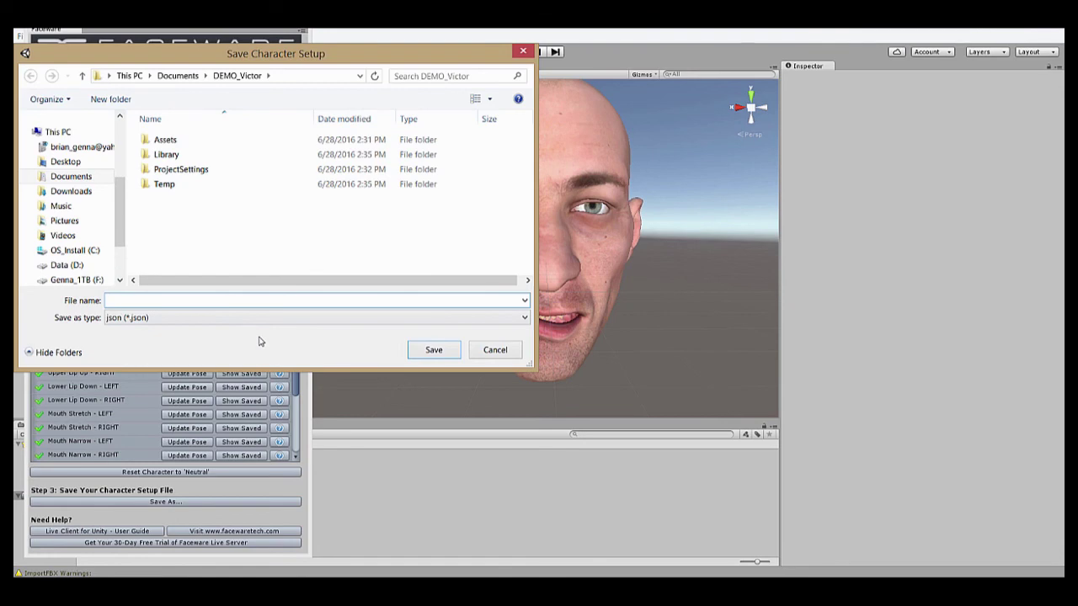
pyautogui.write('demo_victor')
pyautogui.press('Return')
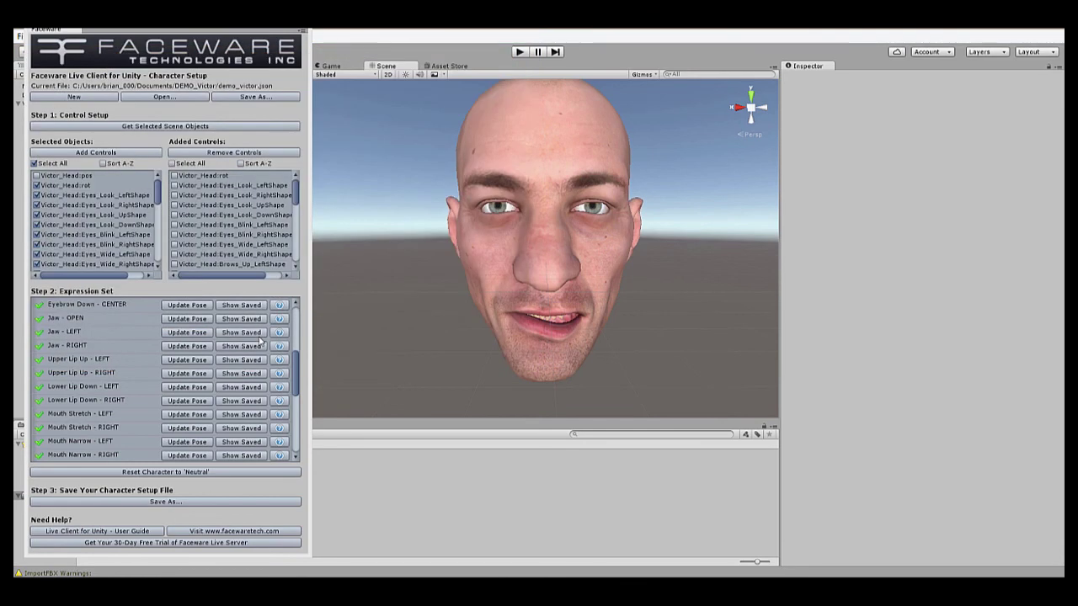